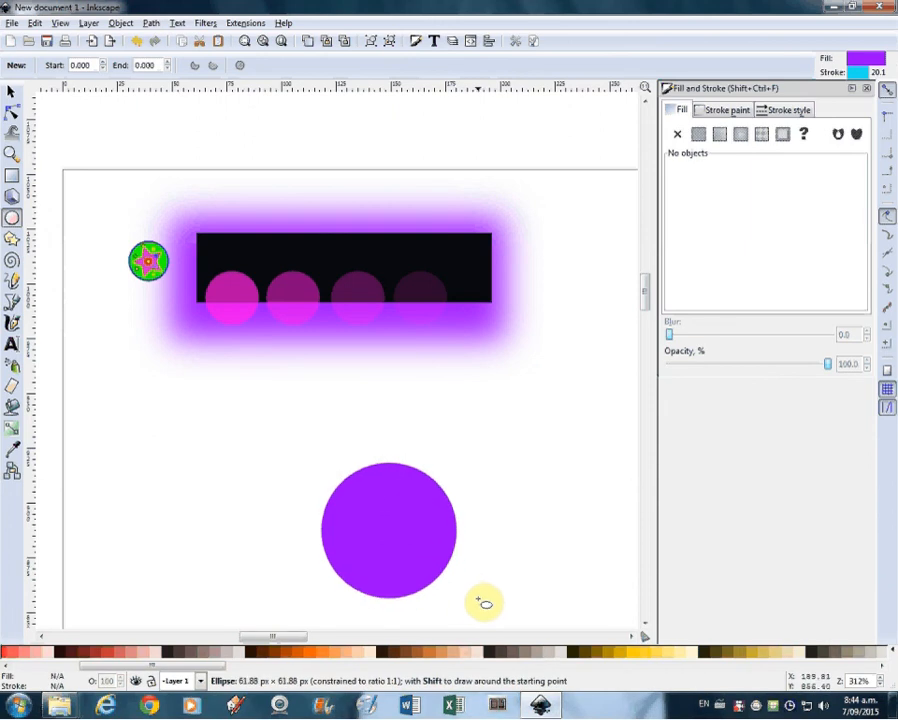
Select the purple circle below the black rectangle and move it slightly up and to the left
click(11, 91)
drag(390, 536, 377, 511)
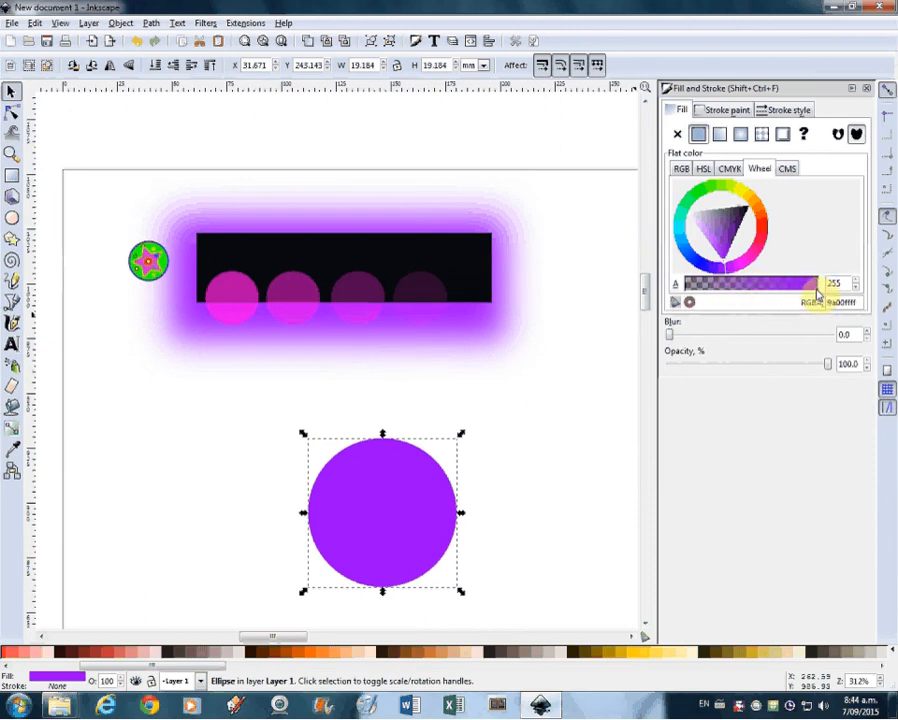
Try a lower alpha on the purple circle's fill, shift the circle up, and restore the alpha to 255
drag(813, 292, 741, 293)
drag(400, 544, 388, 505)
drag(741, 293, 826, 287)
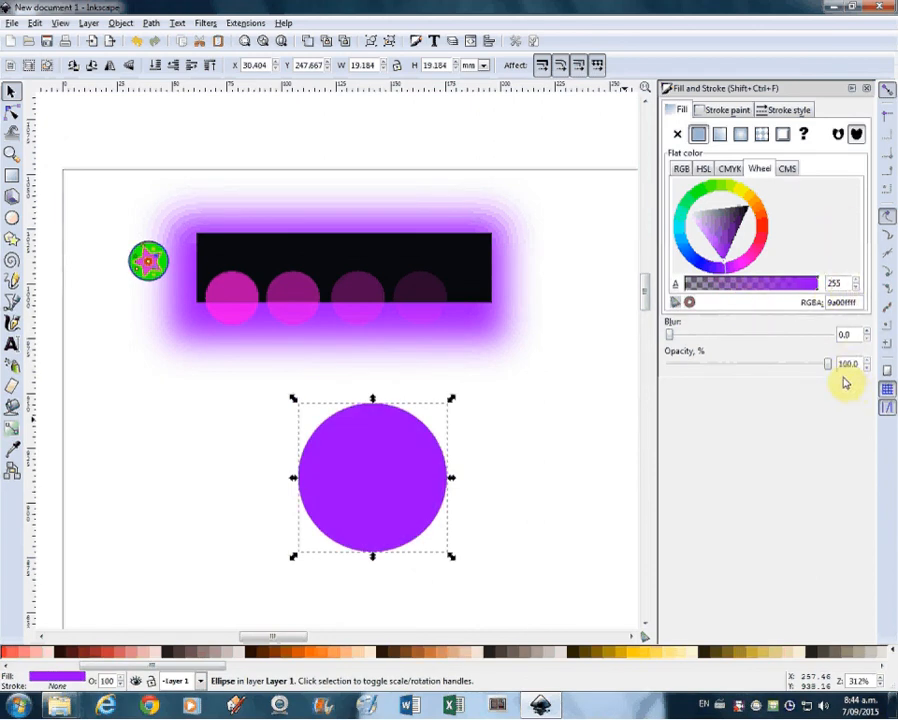
Move the purple circle to about X 29.4 mm, Y 246.1 mm and change its flat fill to a linear gradient
mouse_move(377, 477)
mouse_down()
mouse_move(367, 469)
mouse_move(368, 489)
mouse_up()
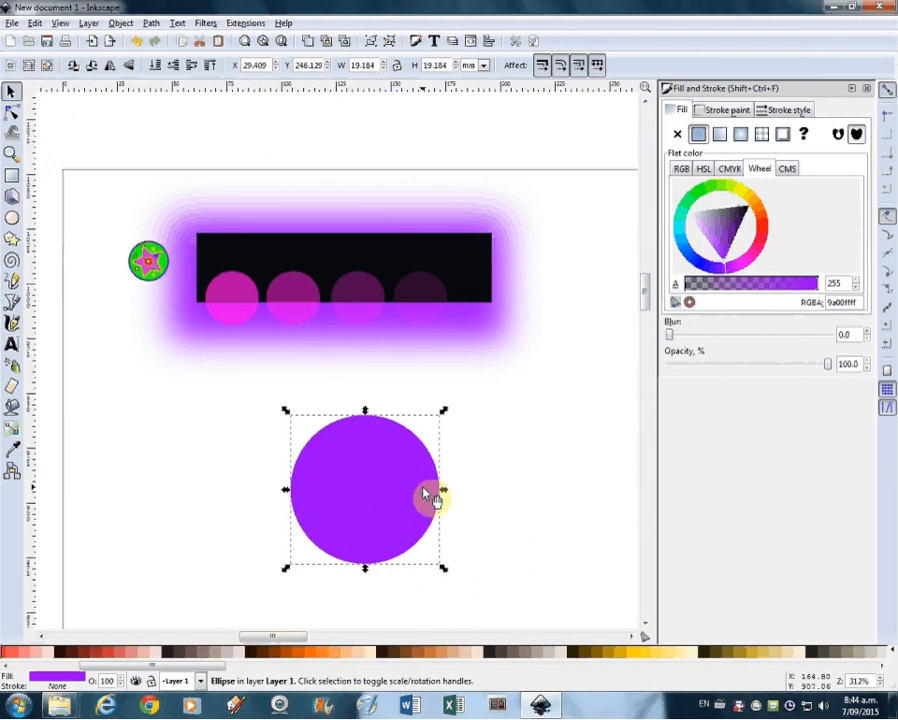
click(720, 110)
click(677, 110)
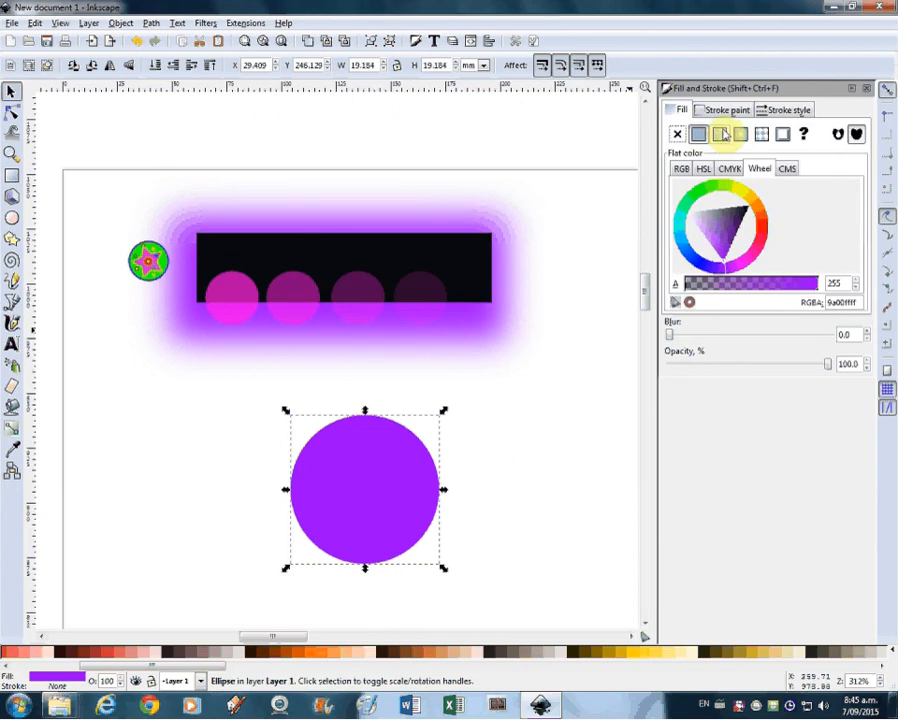
click(720, 136)
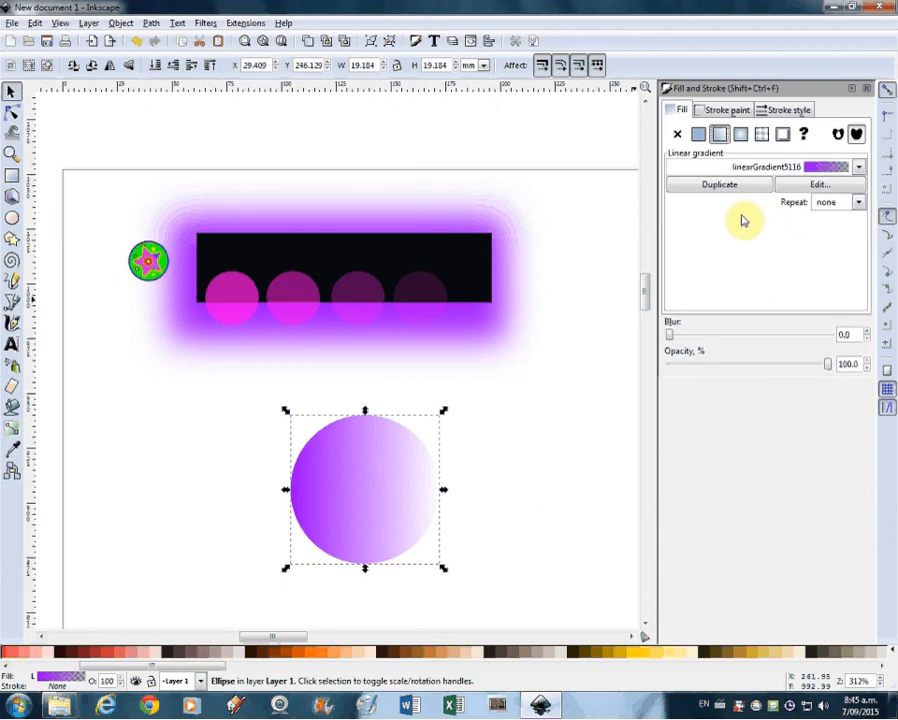
Colour the circle's linear gradient with red (ff0000ff) at the start and green (83ff00ff) at the end
click(10, 432)
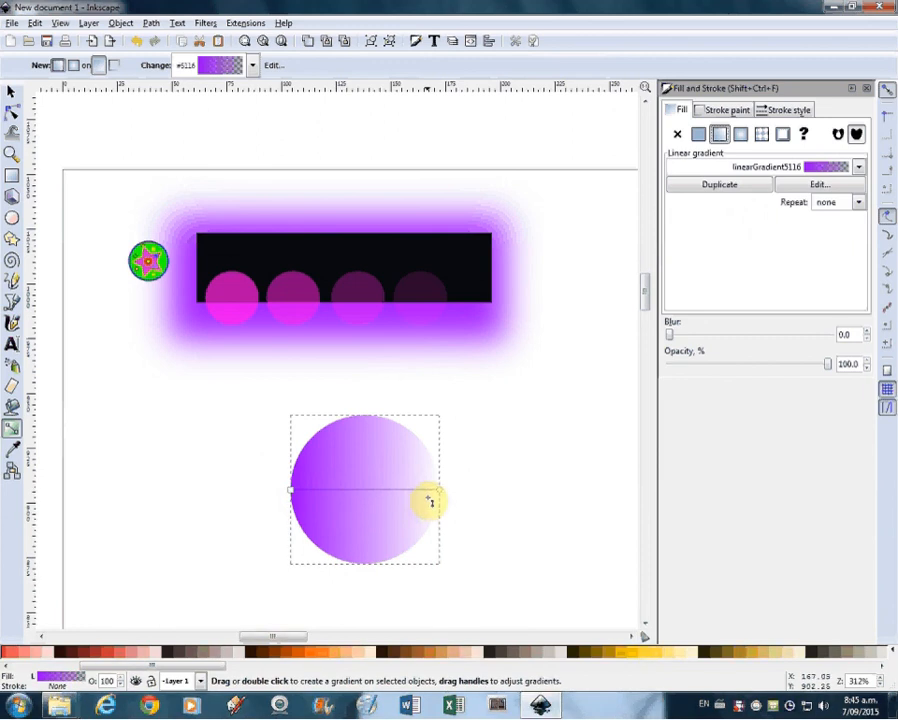
click(298, 496)
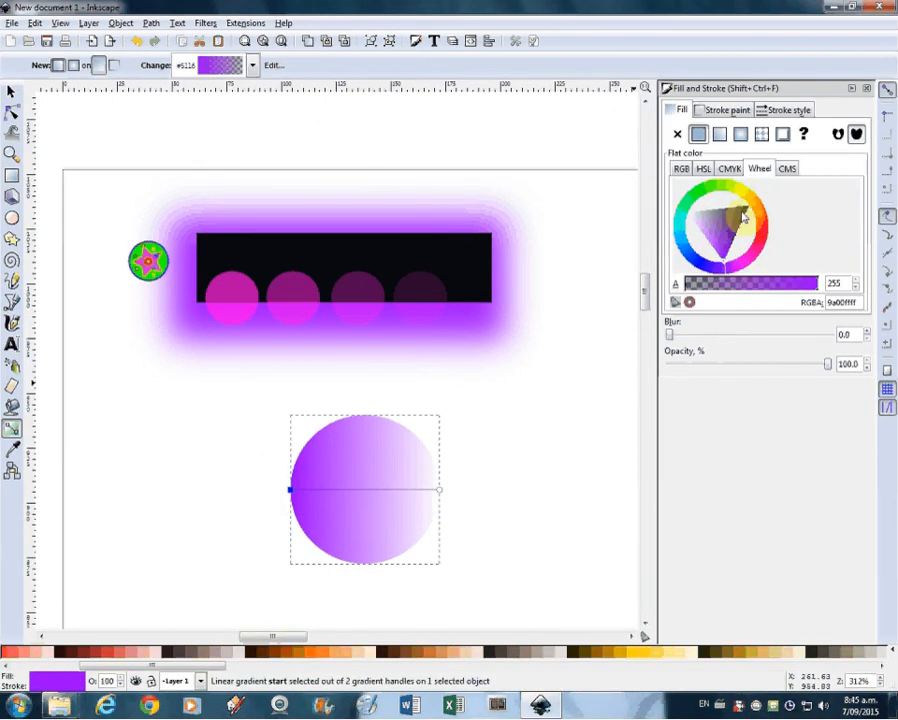
click(767, 232)
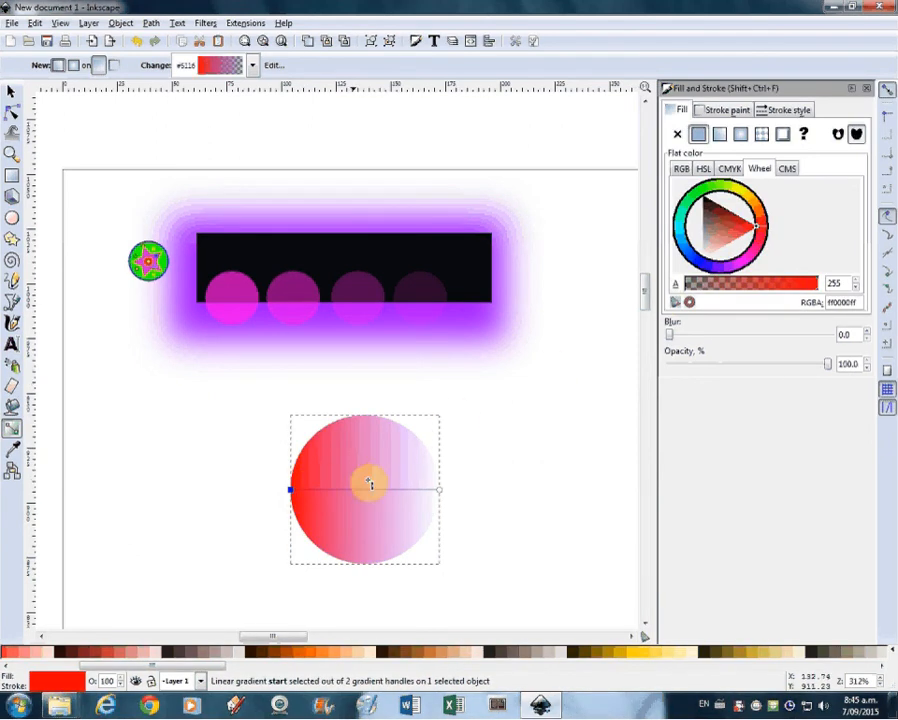
click(441, 494)
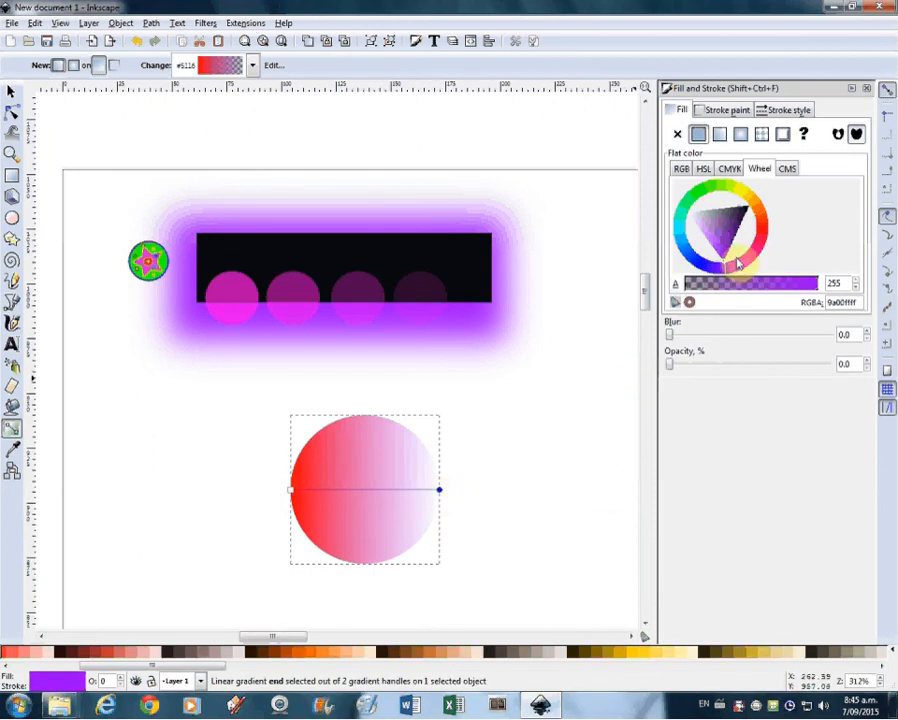
drag(733, 270, 723, 188)
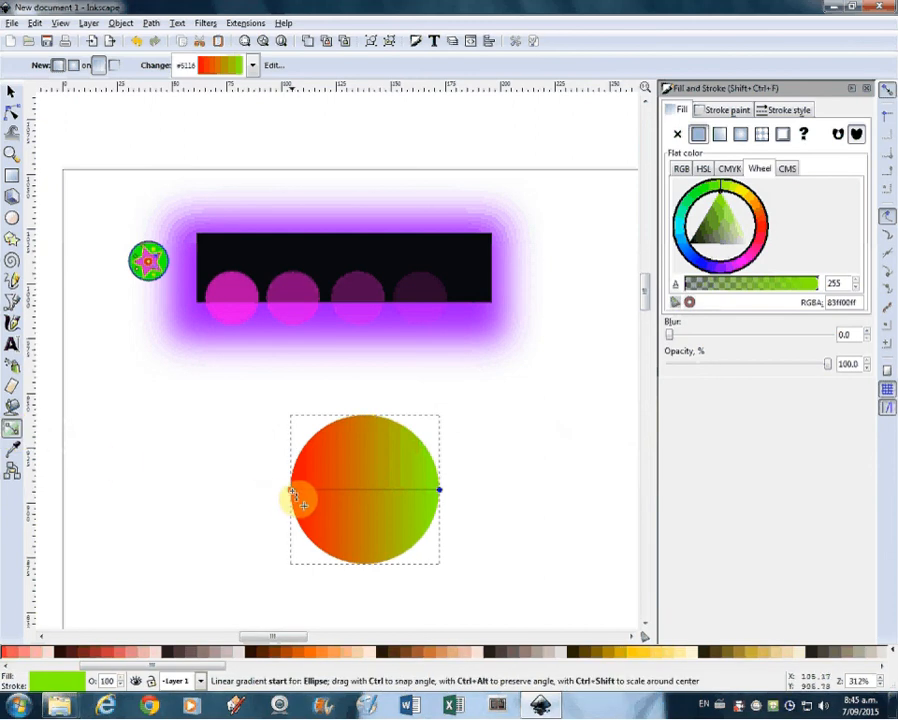
Try tilting the circle's gradient with its start and end handles, and bring it back to roughly horizontal
drag(292, 488, 311, 435)
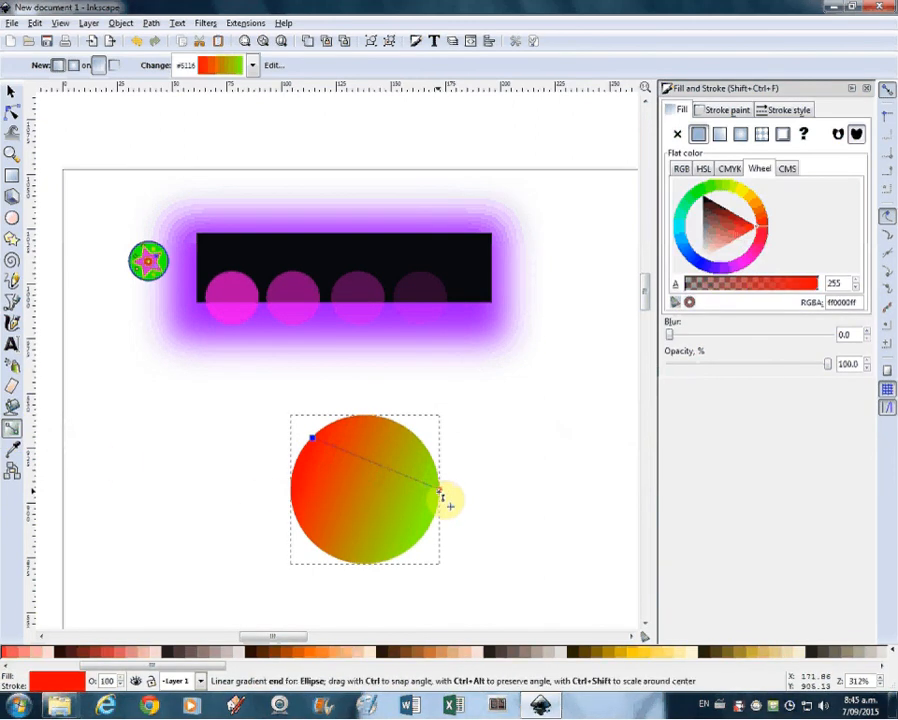
mouse_move(437, 498)
mouse_down()
mouse_move(386, 534)
mouse_move(336, 476)
mouse_move(378, 531)
mouse_move(421, 561)
mouse_move(397, 522)
mouse_move(440, 527)
mouse_move(402, 552)
mouse_move(440, 490)
mouse_up()
click(440, 501)
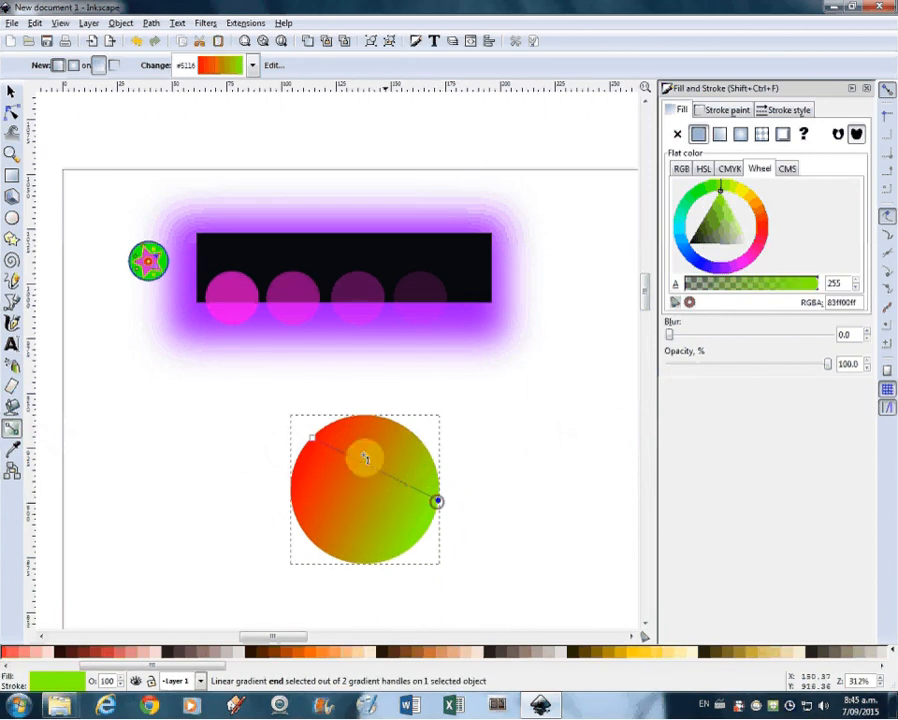
drag(309, 437, 287, 496)
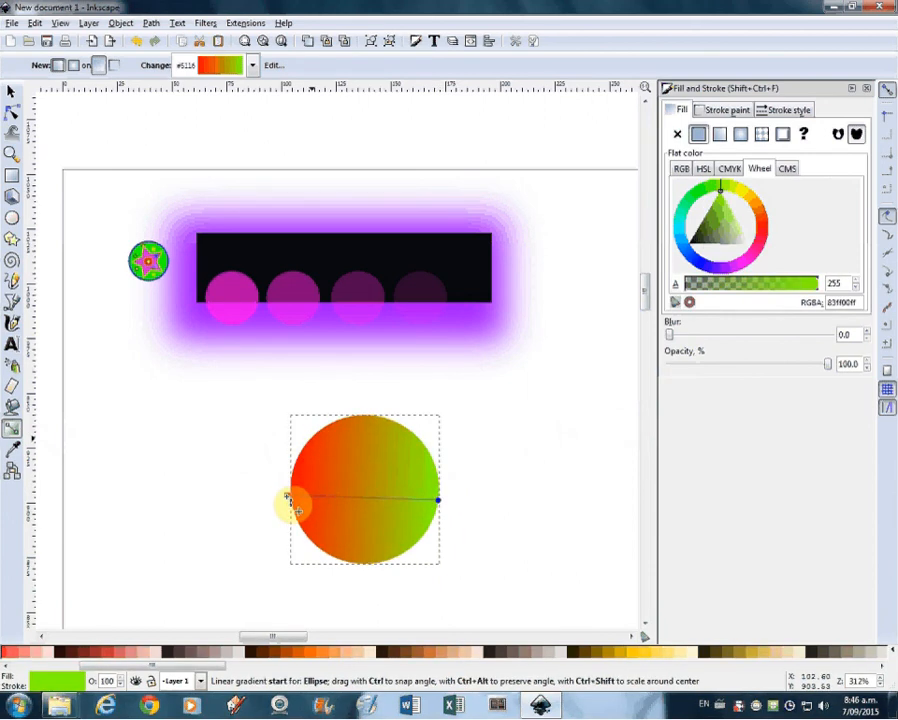
click(288, 501)
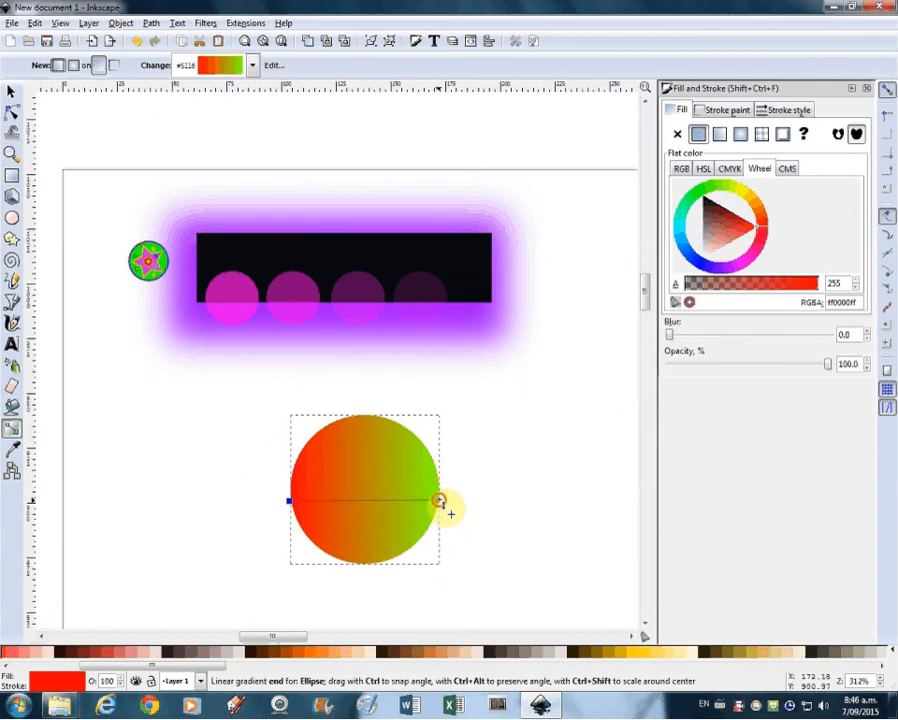
drag(440, 501, 445, 486)
click(442, 490)
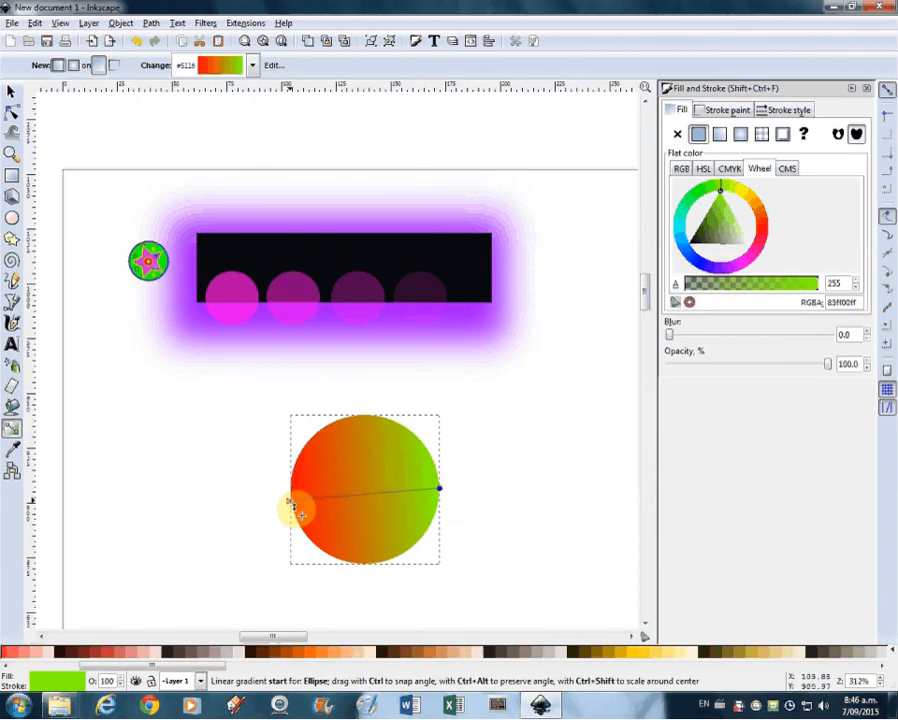
click(290, 489)
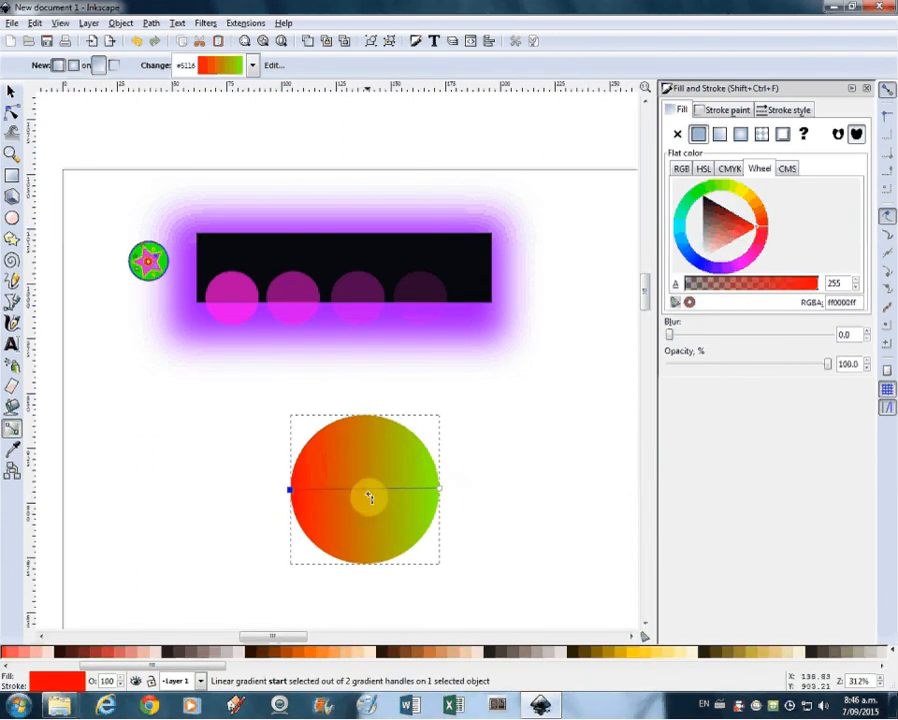
click(476, 479)
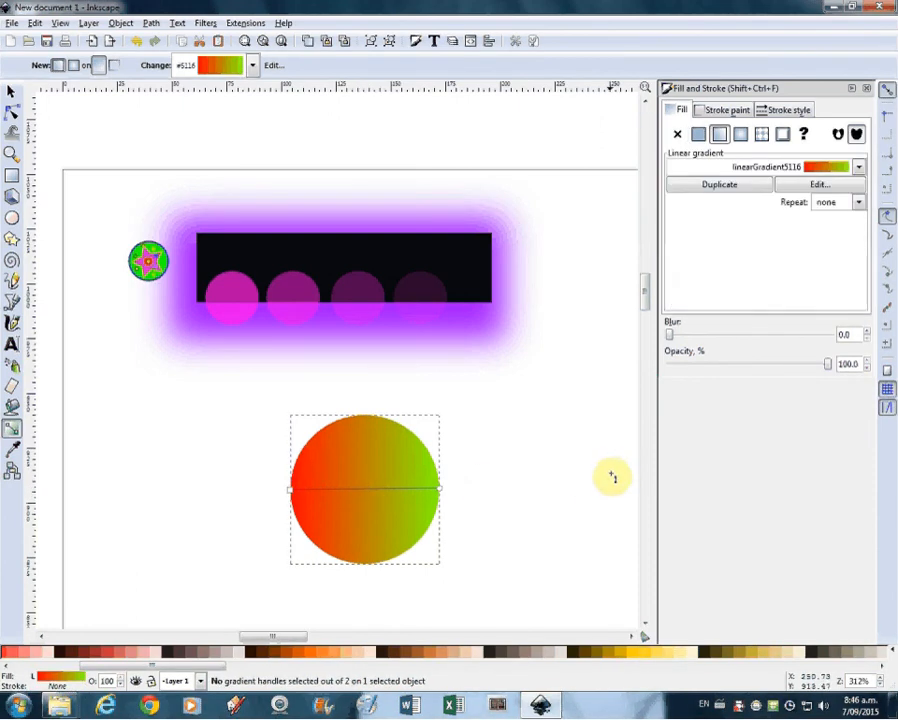
Add a stop in the middle of the circle's gradient and colour it yellow (fbeb11ff)
double_click(366, 490)
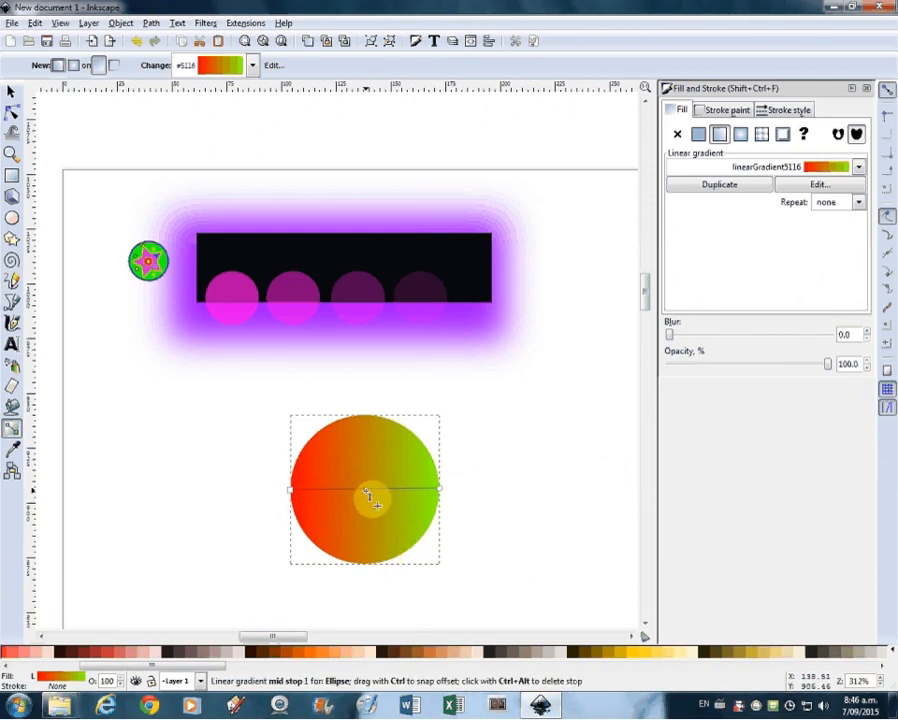
click(366, 492)
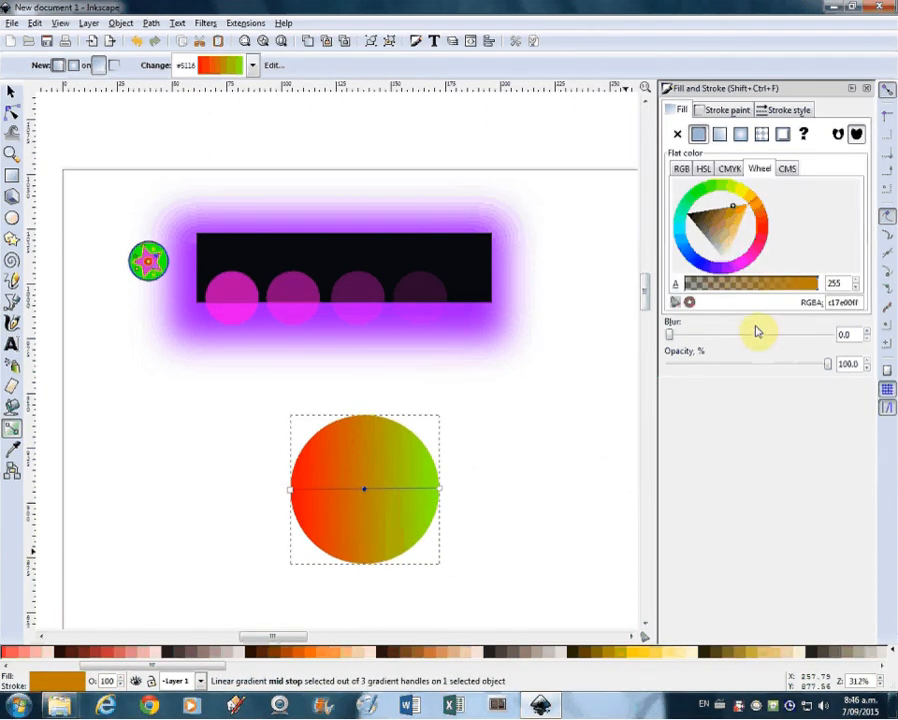
click(744, 197)
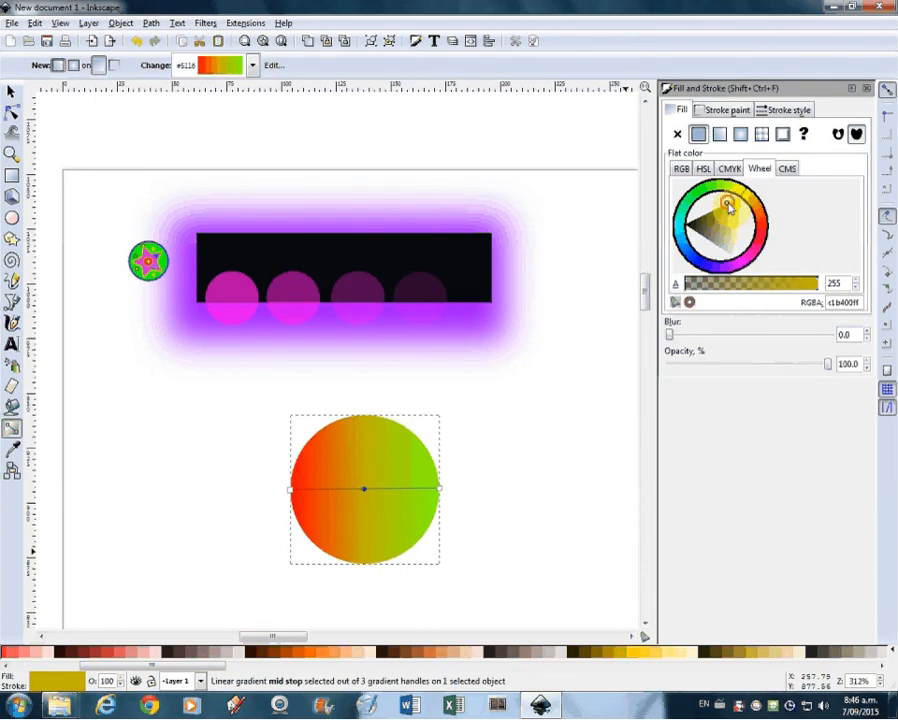
drag(740, 209, 742, 206)
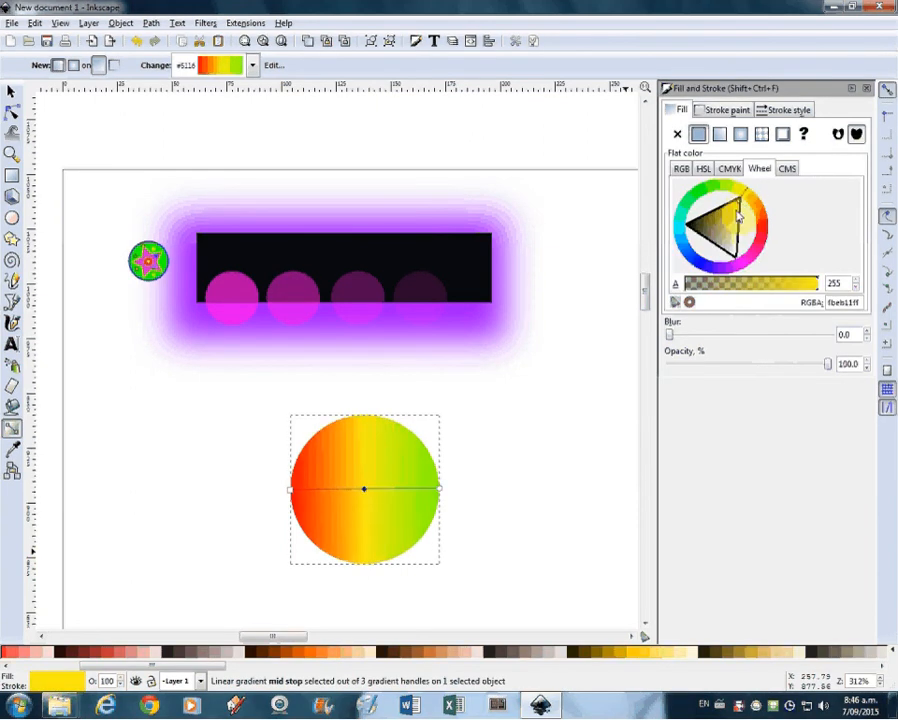
Recolour the gradient's middle stop blue (1124fbff) and adjust its position to the centre of the circle
mouse_move(366, 489)
mouse_down()
mouse_move(424, 494)
mouse_move(356, 488)
mouse_move(365, 491)
mouse_up()
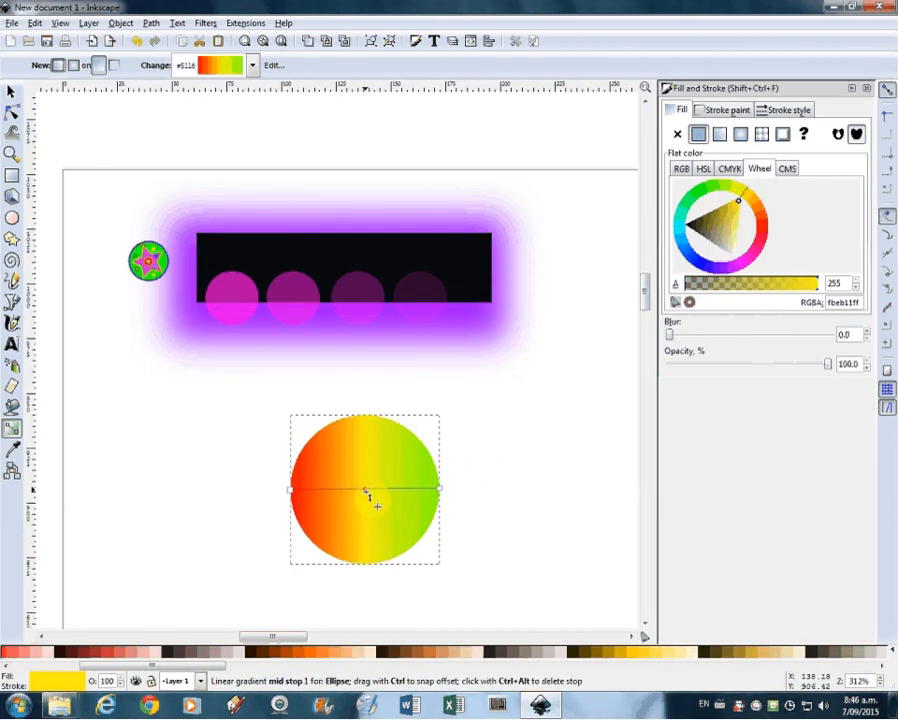
click(368, 490)
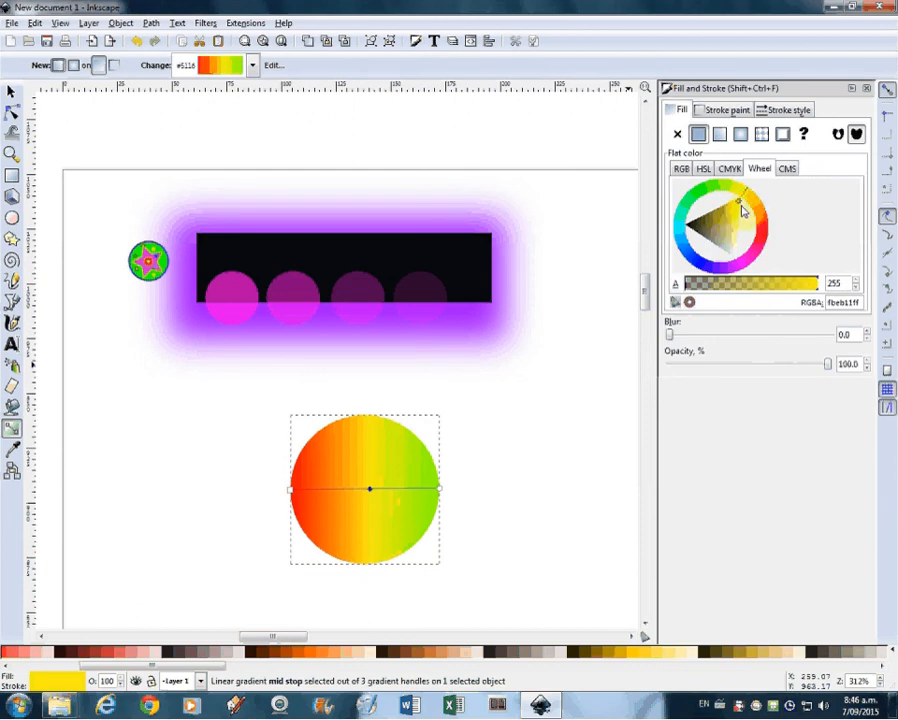
drag(743, 199, 698, 262)
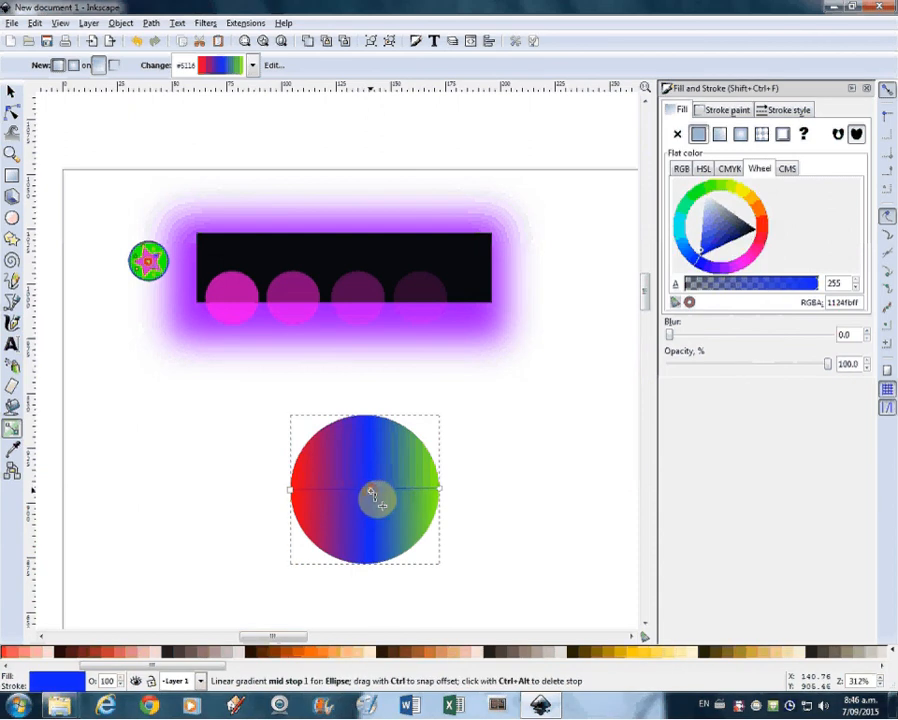
drag(372, 494, 362, 492)
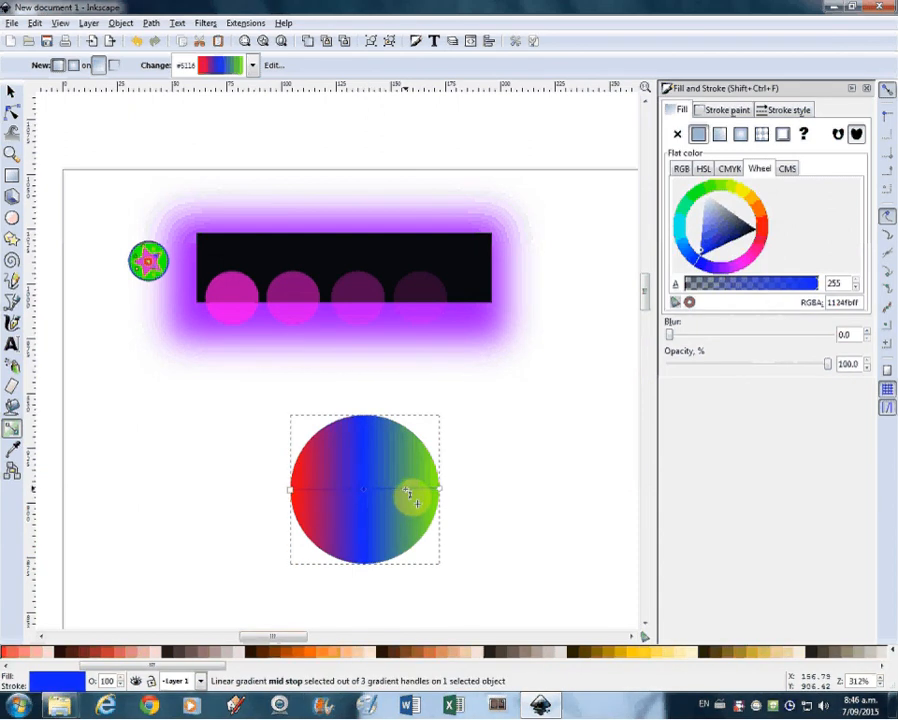
Add a gradient stop between the blue and green stops and colour it light grey (e1e3e3ff)
double_click(404, 490)
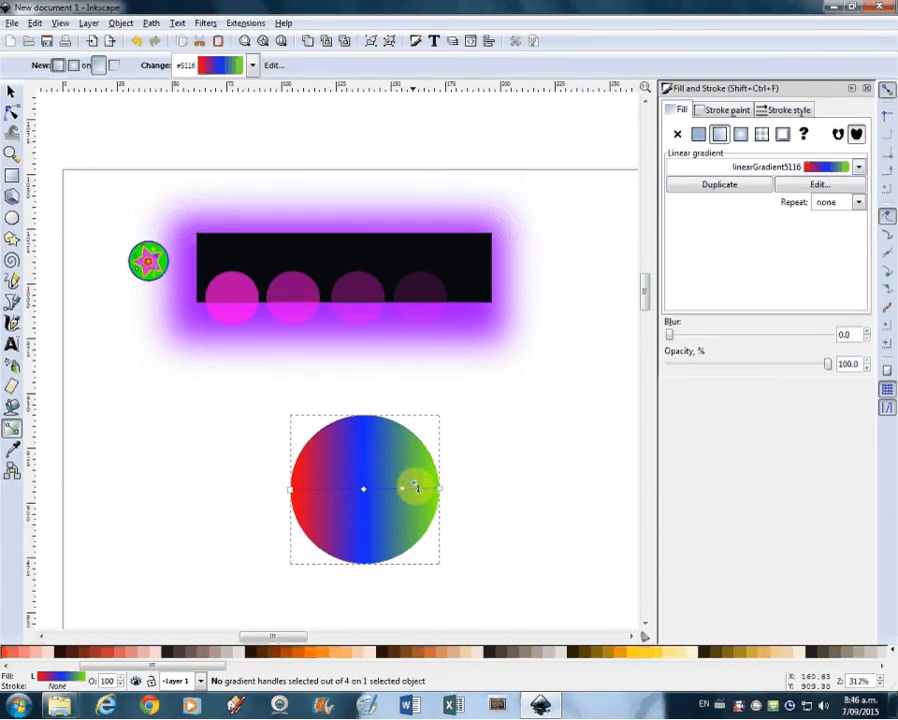
click(403, 489)
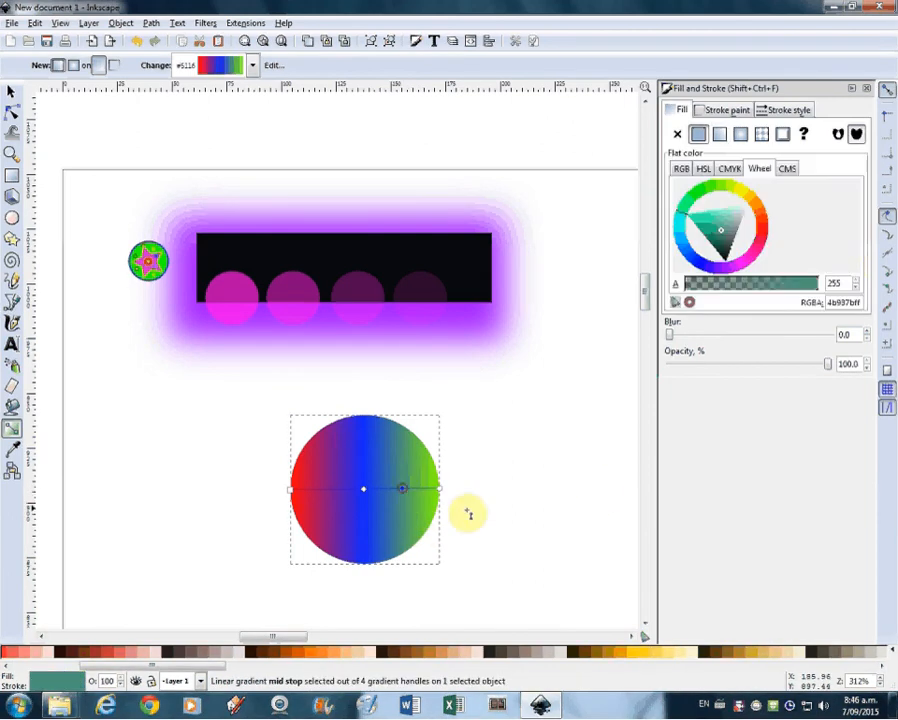
drag(722, 235, 743, 207)
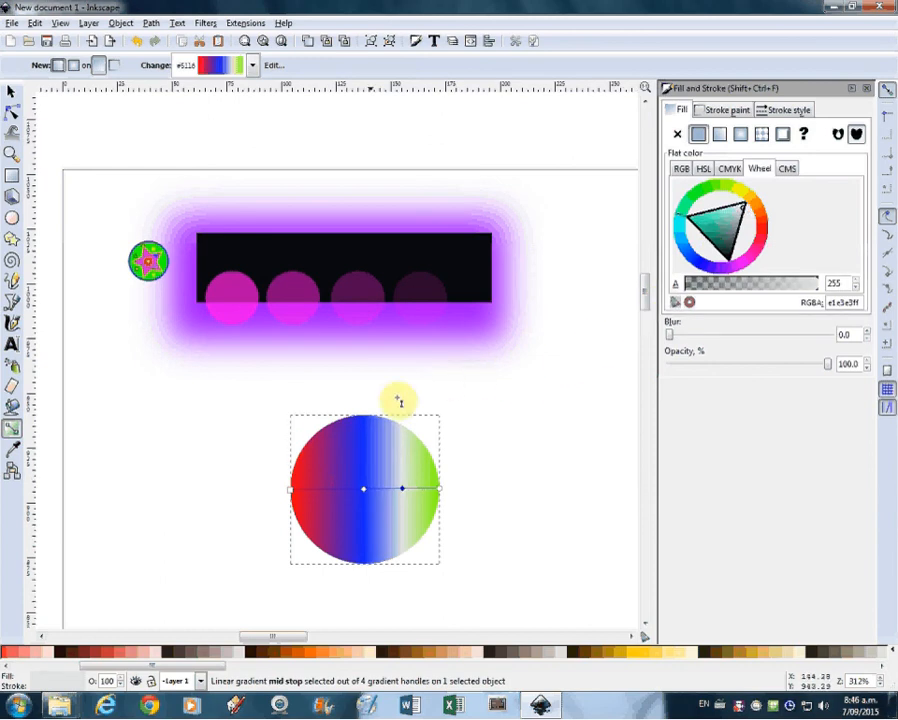
Add a gradient stop between the red and blue stops and colour it pale pink (ecd8e8ff)
double_click(328, 490)
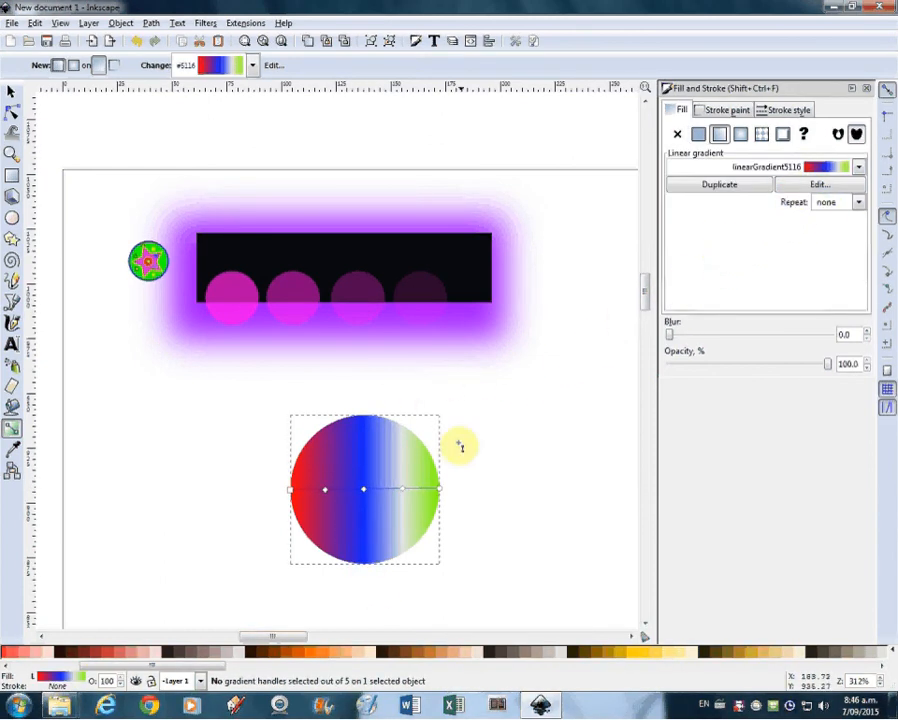
click(327, 496)
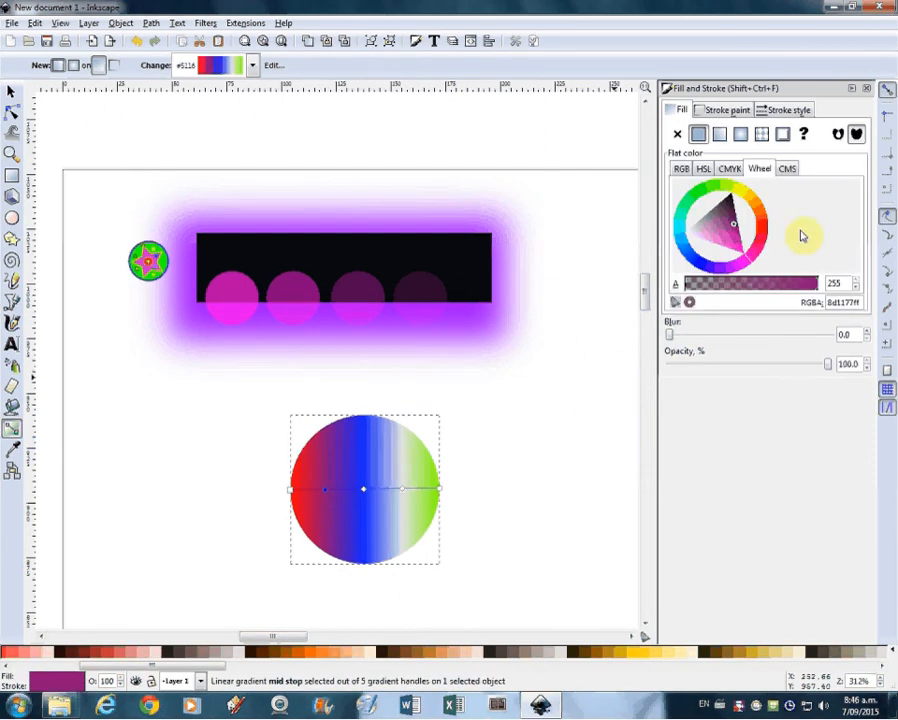
drag(688, 234, 695, 236)
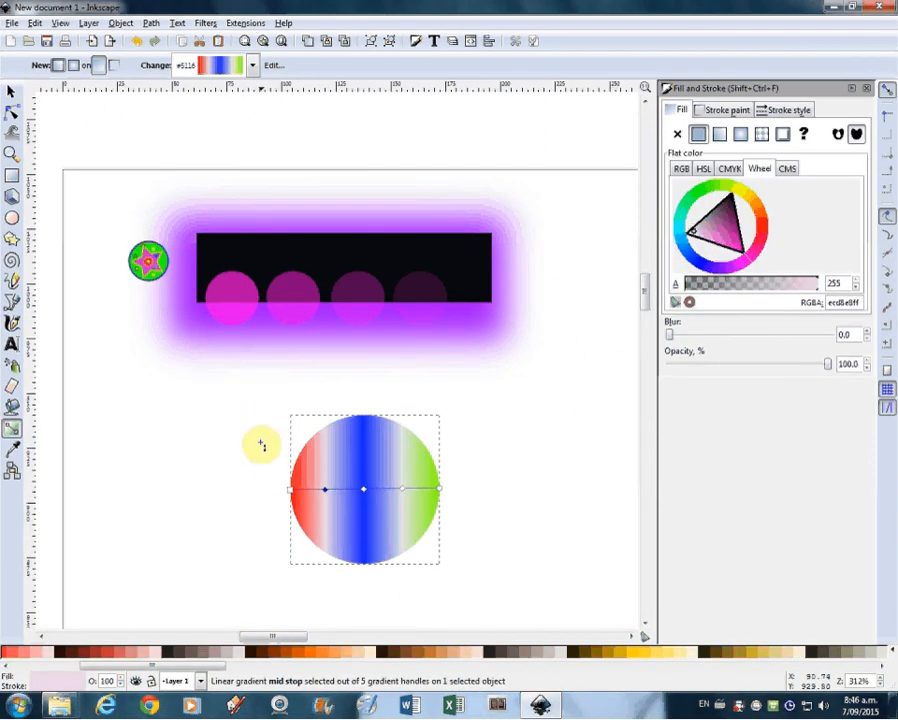
Angle the gradient diagonally from the circle's upper left to lower right and adjust the pale stops on both sides of the blue
drag(290, 493, 311, 427)
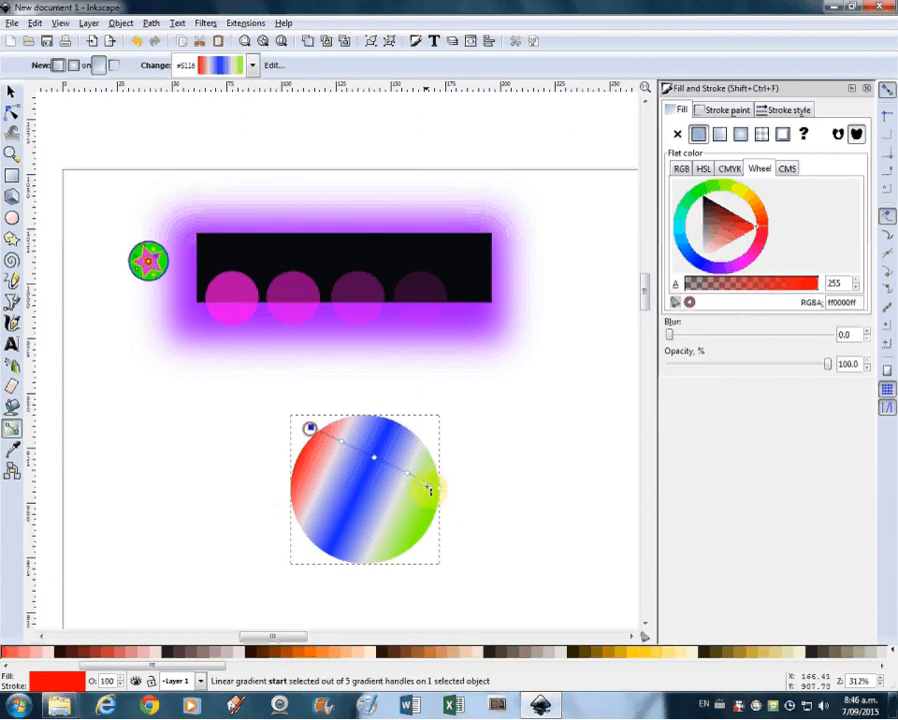
drag(435, 522, 378, 500)
mouse_move(337, 455)
mouse_down()
mouse_move(354, 482)
mouse_move(332, 463)
mouse_up()
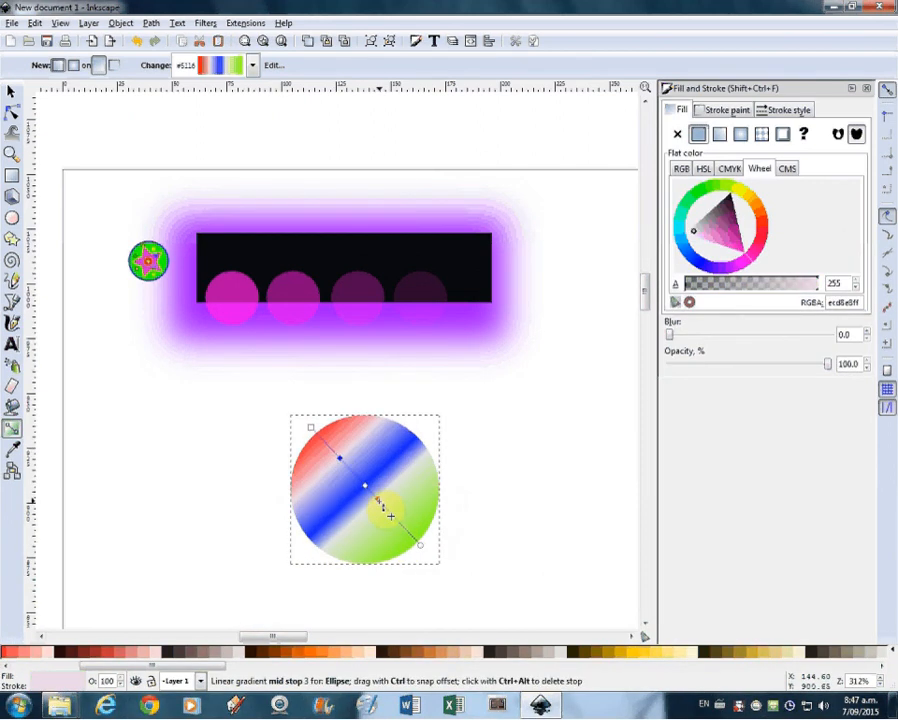
drag(382, 503, 389, 511)
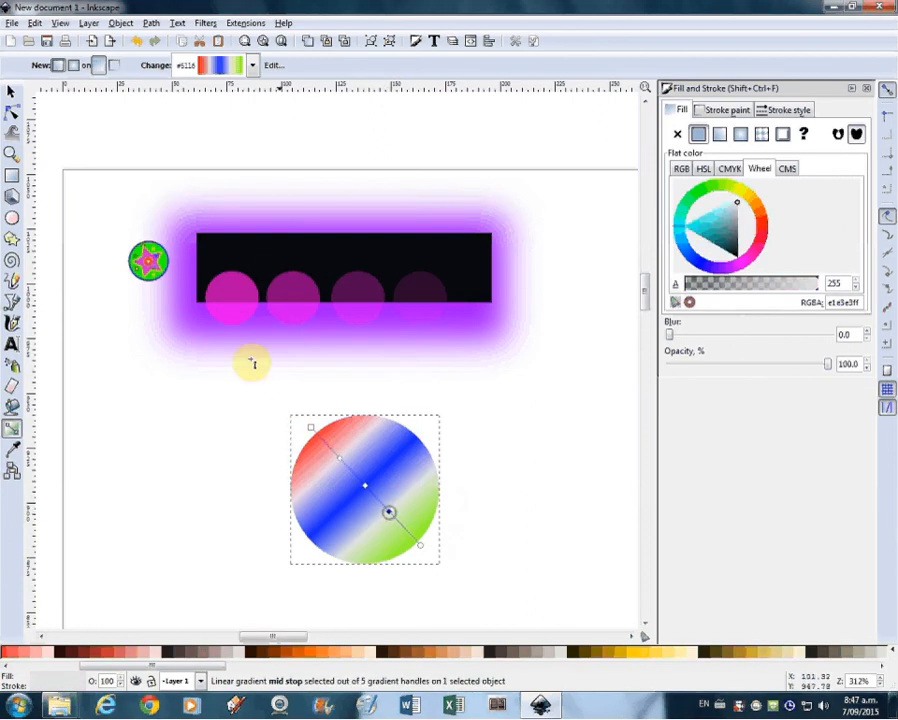
Draw a circle about 15.5 mm across to the right of the striped circle and fill it with flat magenta (cc2cacff)
click(12, 219)
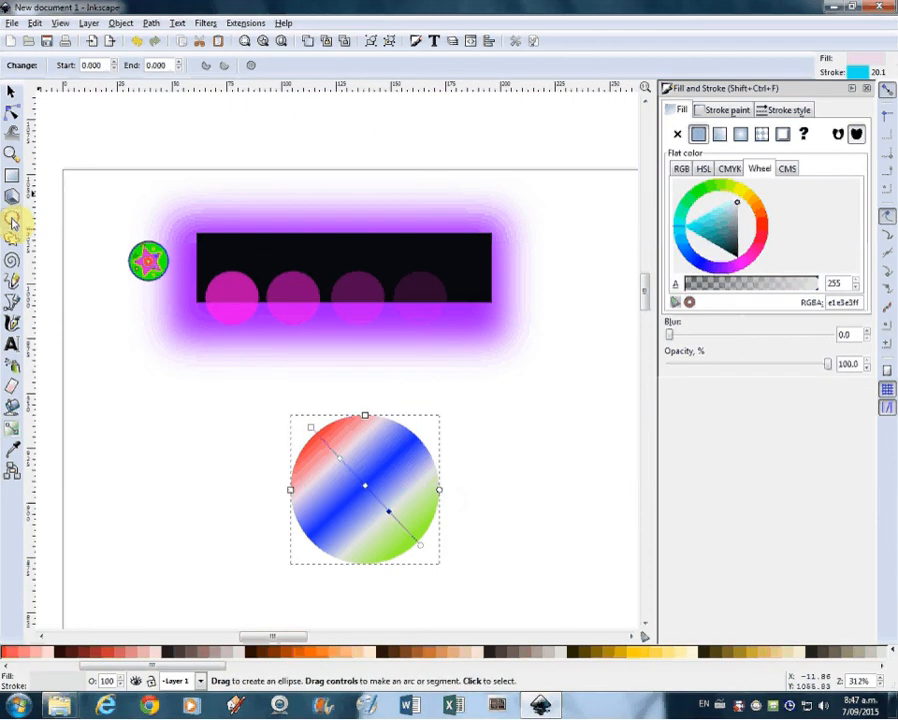
drag(500, 407, 559, 463)
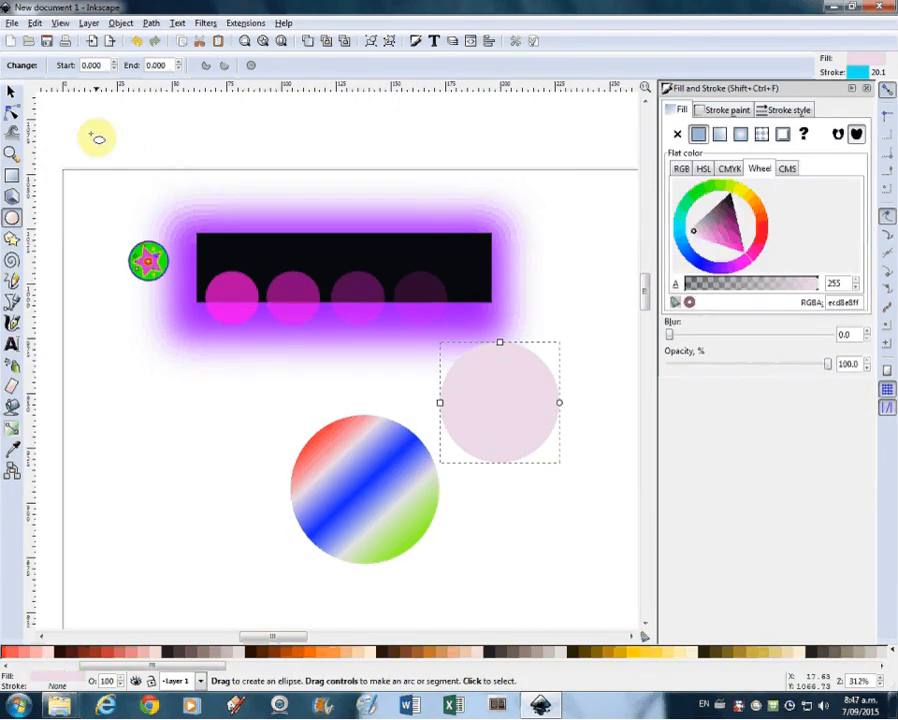
click(12, 92)
drag(547, 408, 551, 452)
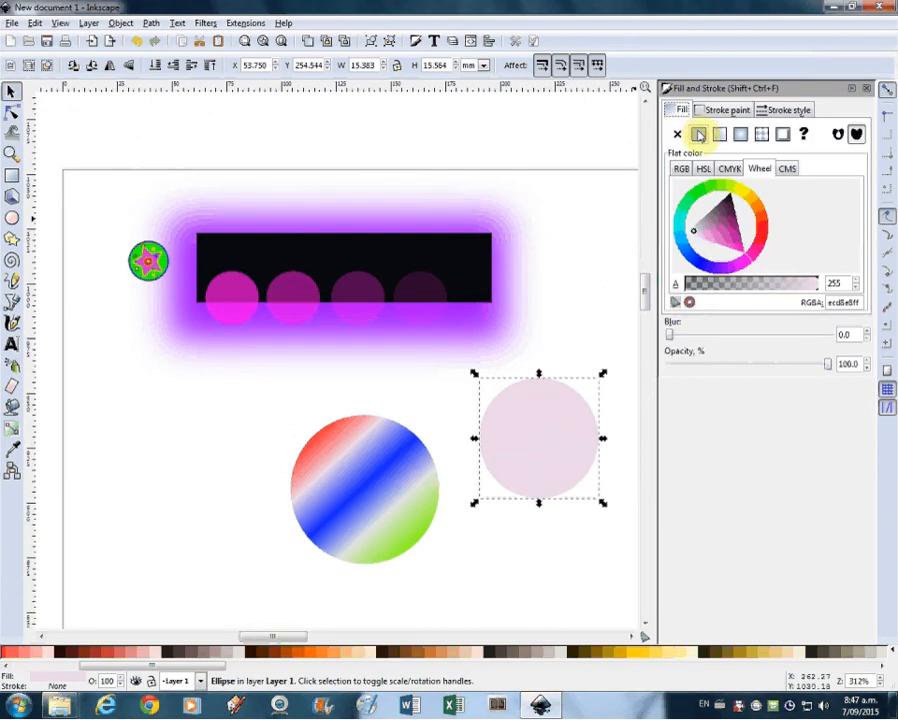
click(730, 237)
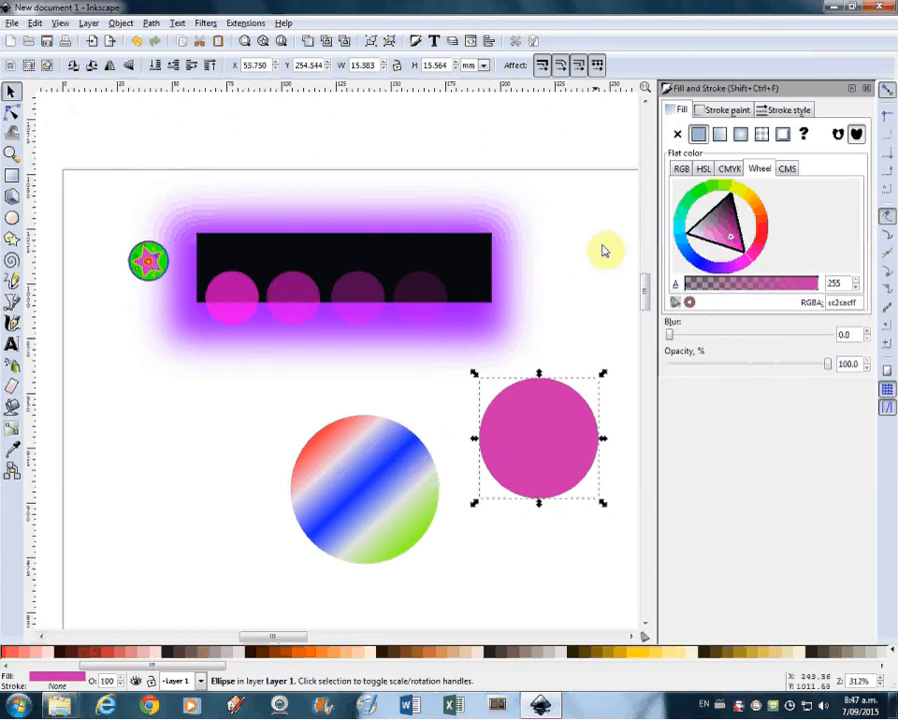
Give the magenta circle a linear gradient with a green start stop (43cc2cff) and a red end stop (cc2c31ff)
click(721, 134)
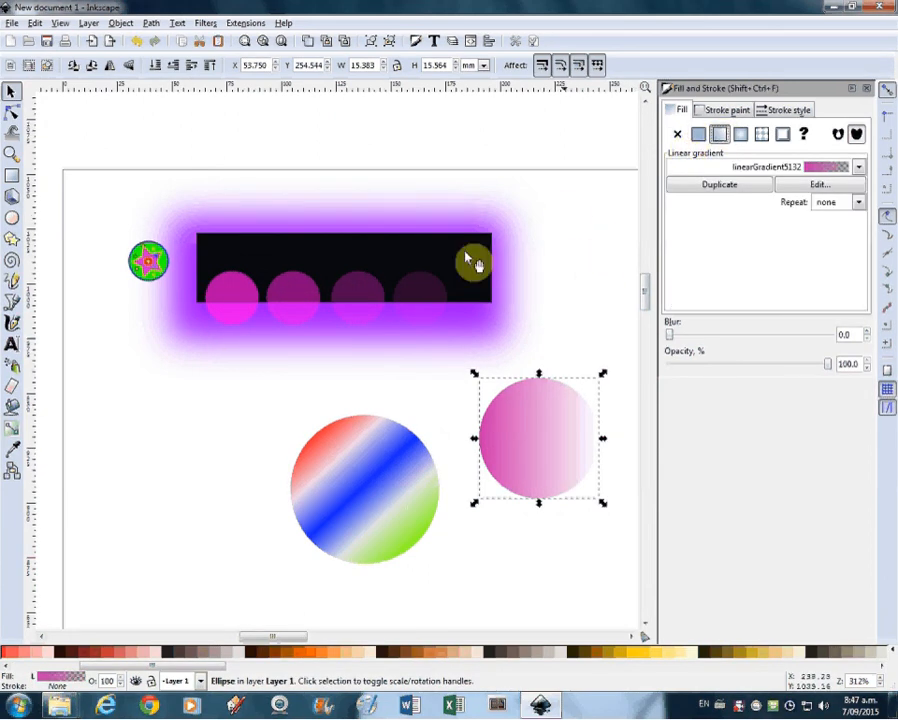
click(8, 429)
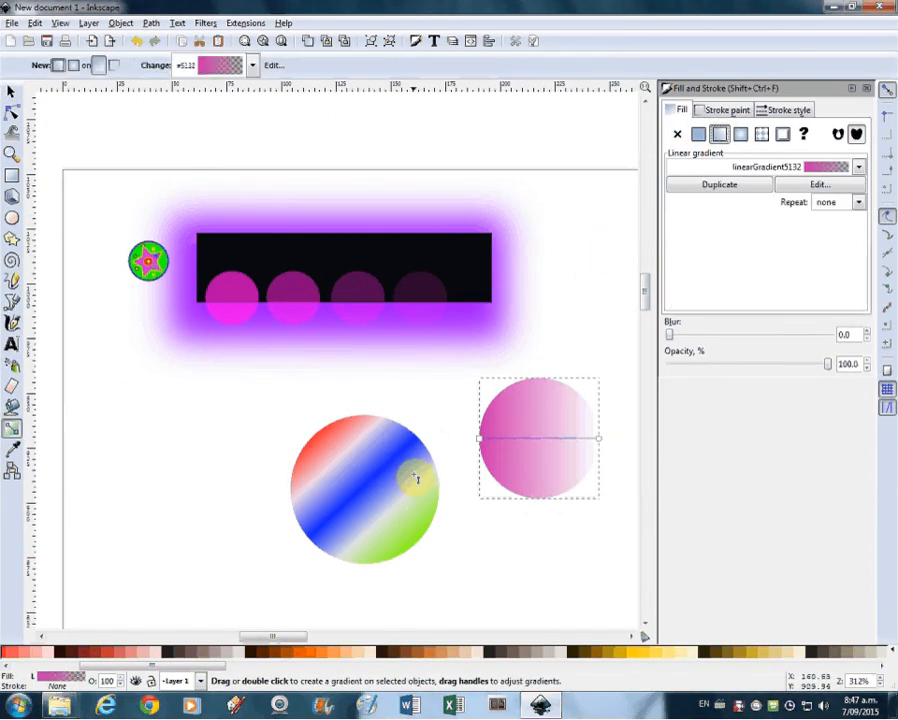
click(484, 444)
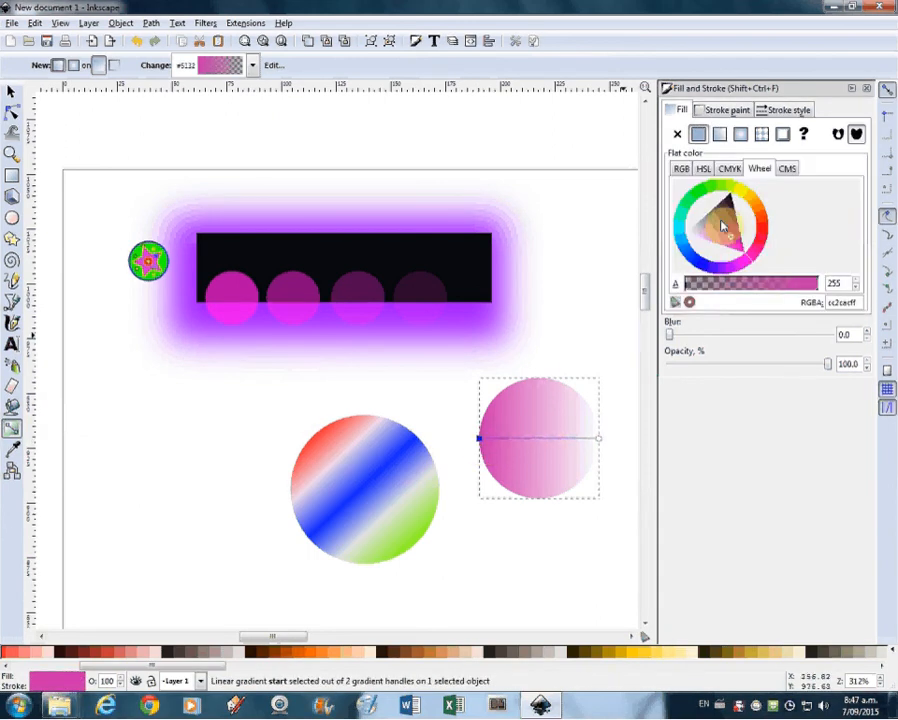
click(680, 218)
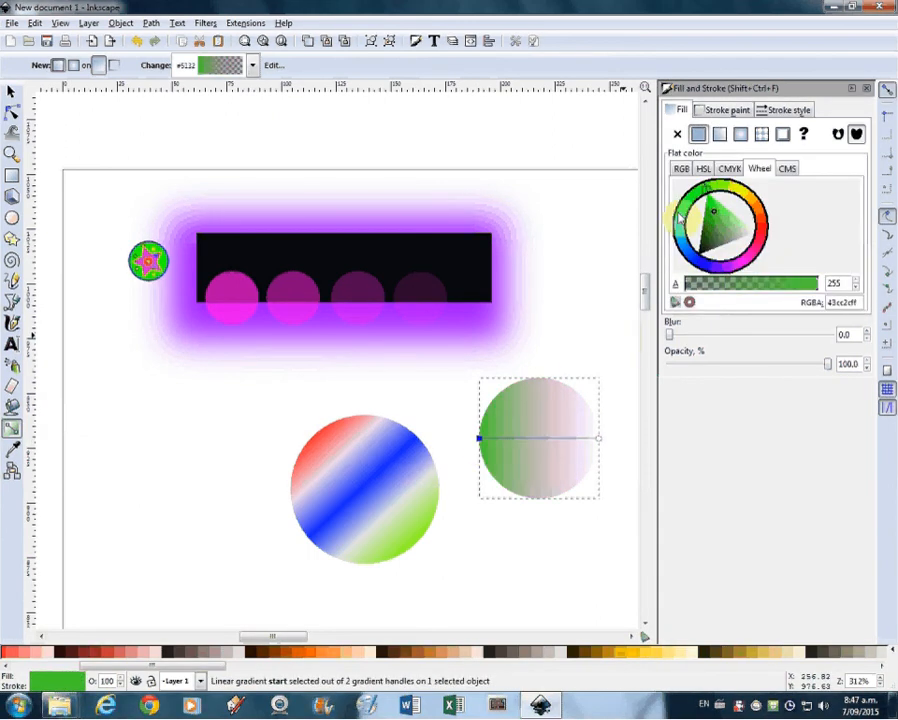
click(598, 438)
click(764, 237)
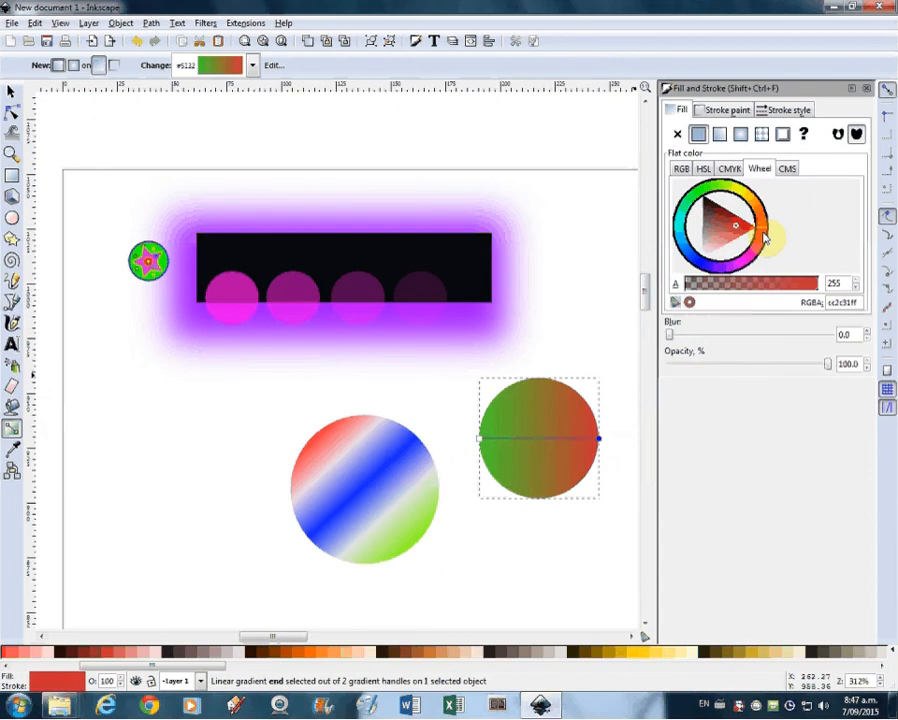
Add a gradient stop midway between the green and red stops and colour it pale beige (ddd9bfff)
click(540, 444)
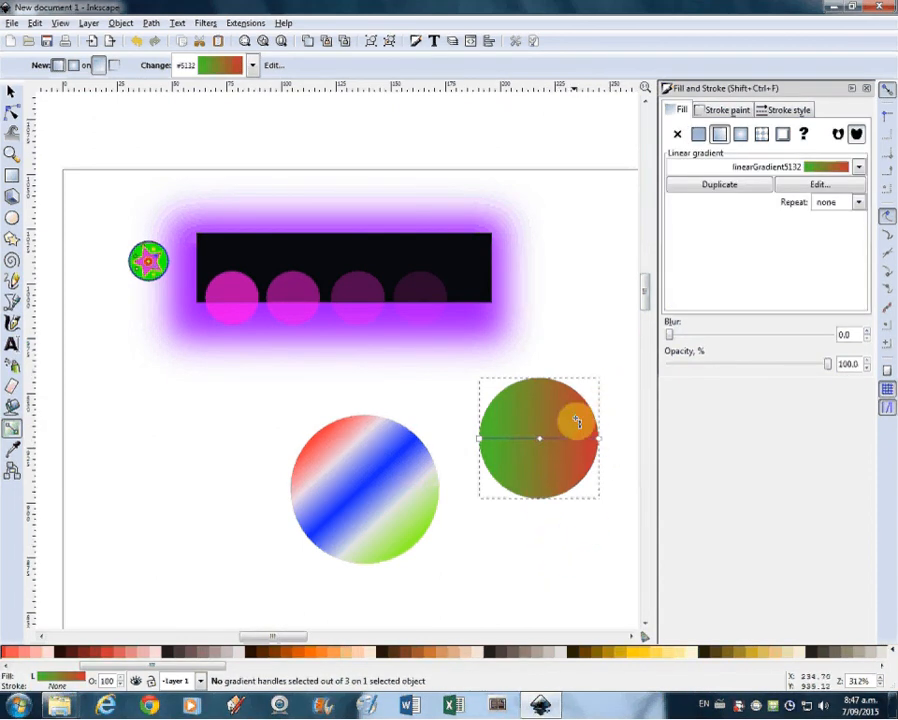
click(540, 439)
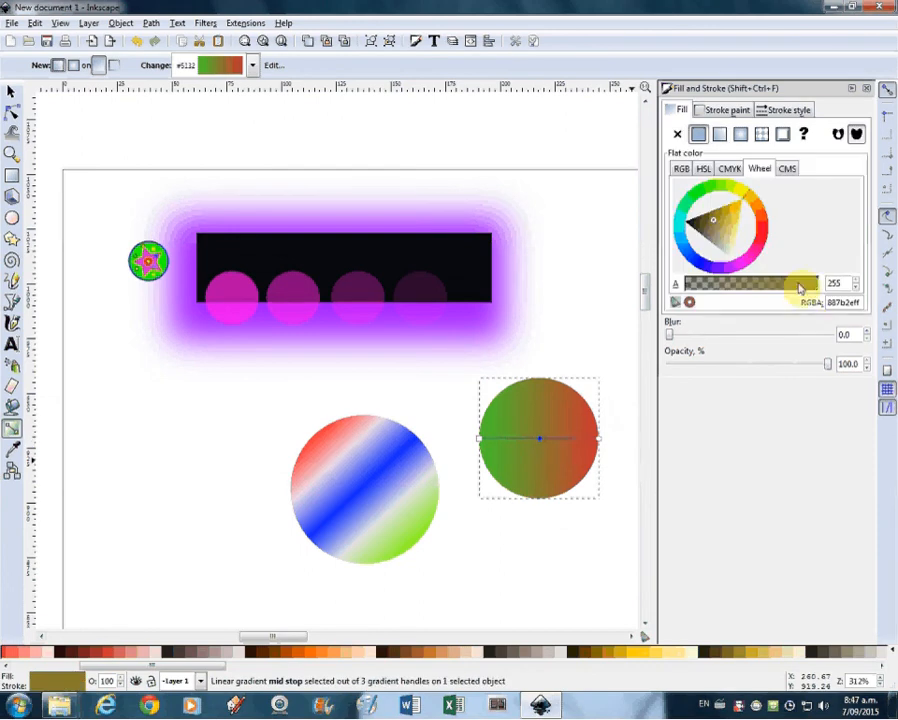
click(730, 254)
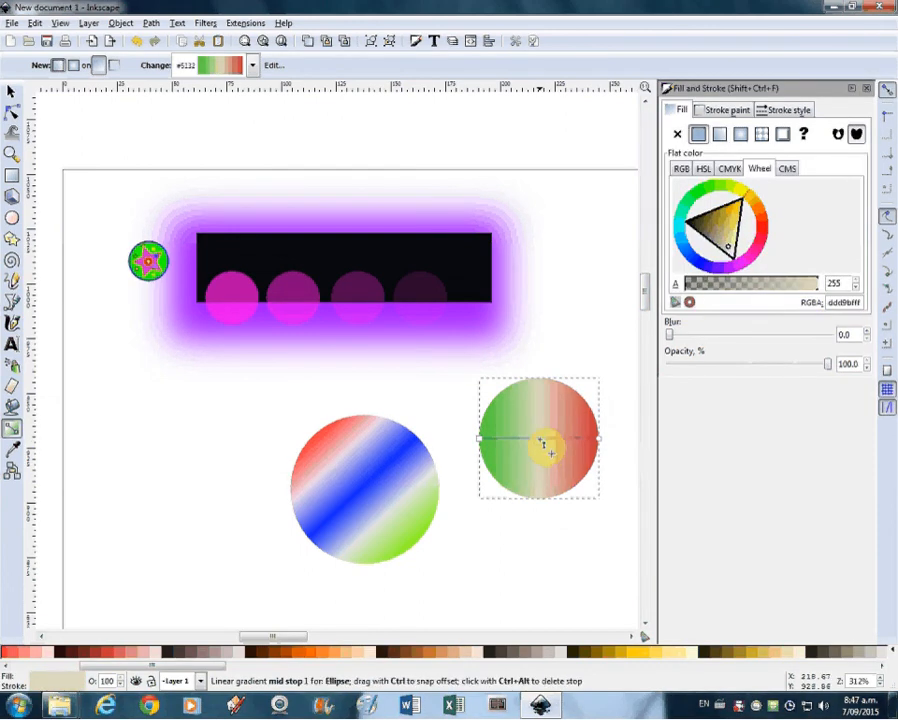
Angle the new circle's gradient diagonally from green at its lower left to red at its upper right and select the beige middle stop
drag(484, 437, 534, 514)
drag(599, 438, 587, 396)
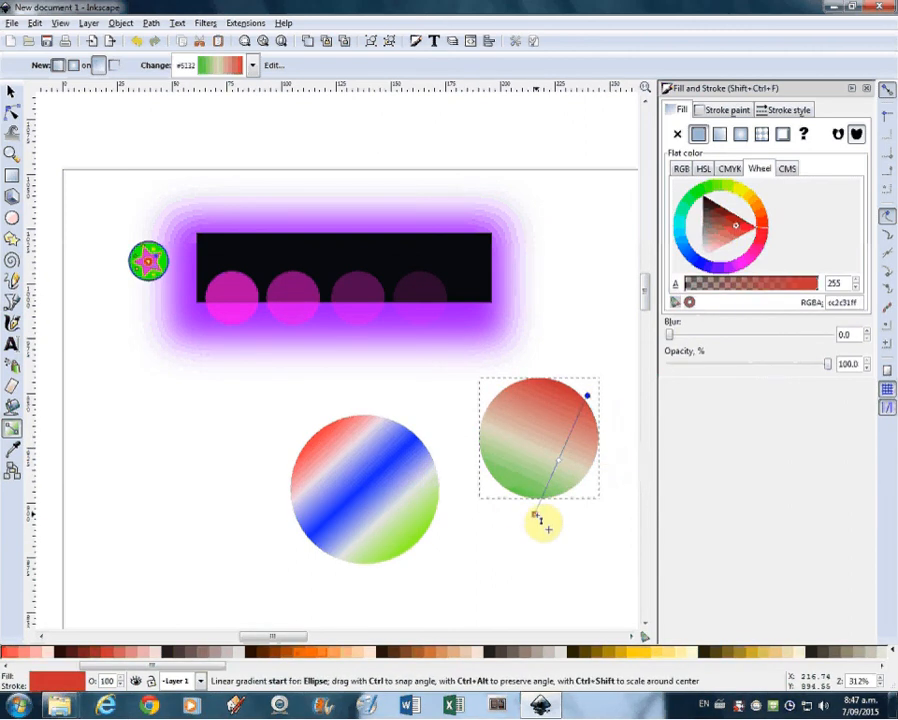
drag(535, 515, 511, 499)
click(507, 496)
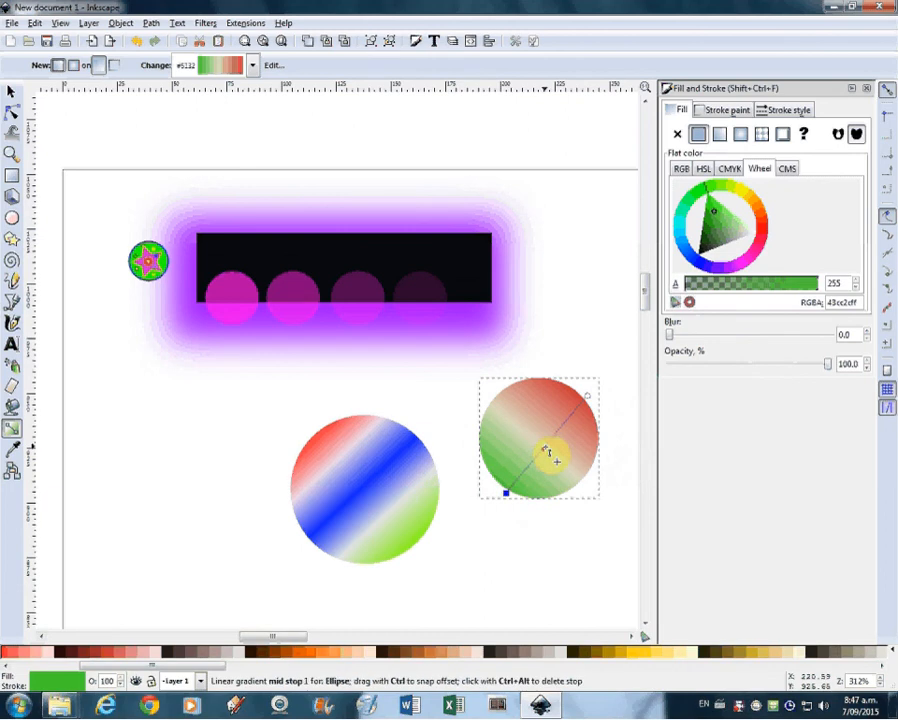
click(547, 453)
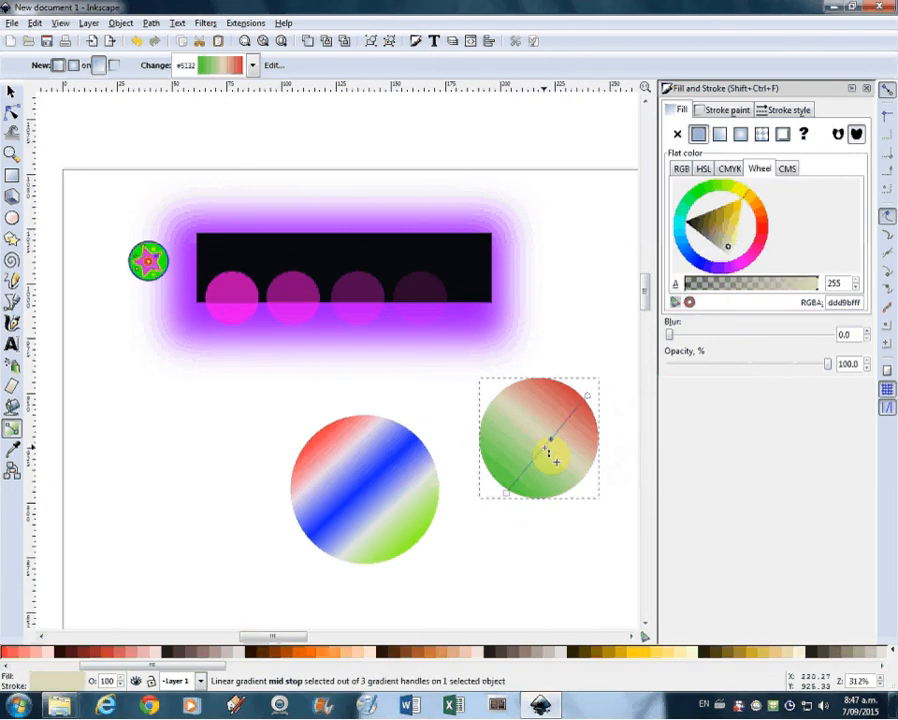